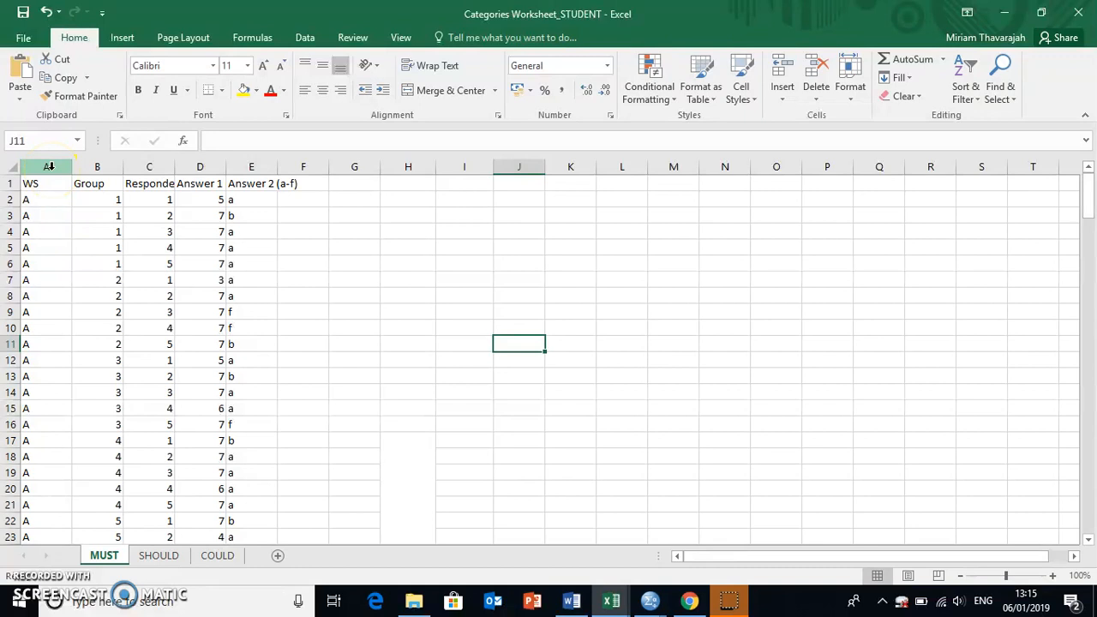
# Step: Look over columns A to E and the first data rows, and inspect the values in the WS column
pyautogui.moveTo(49, 166); pyautogui.dragTo(262, 162)
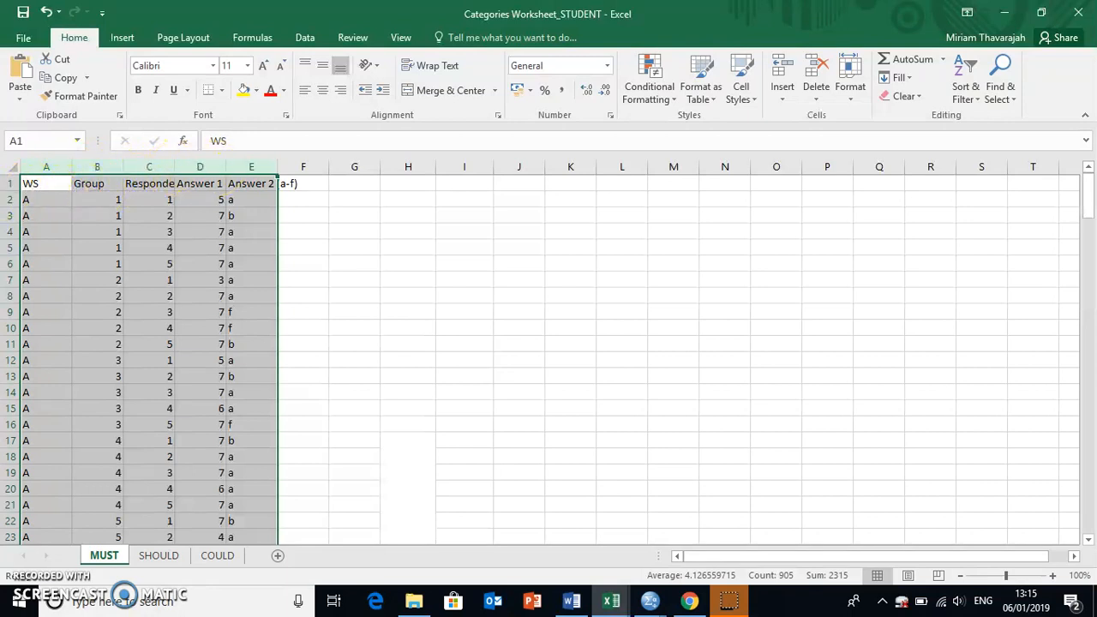
pyautogui.moveTo(12, 198); pyautogui.dragTo(7, 249)
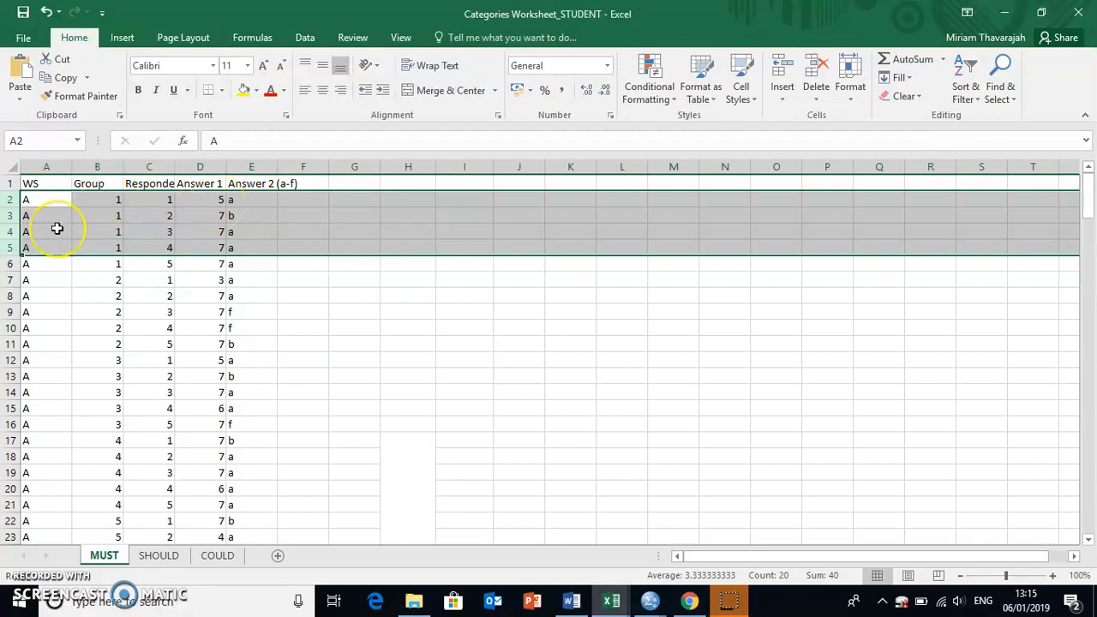
pyautogui.click(48, 164)
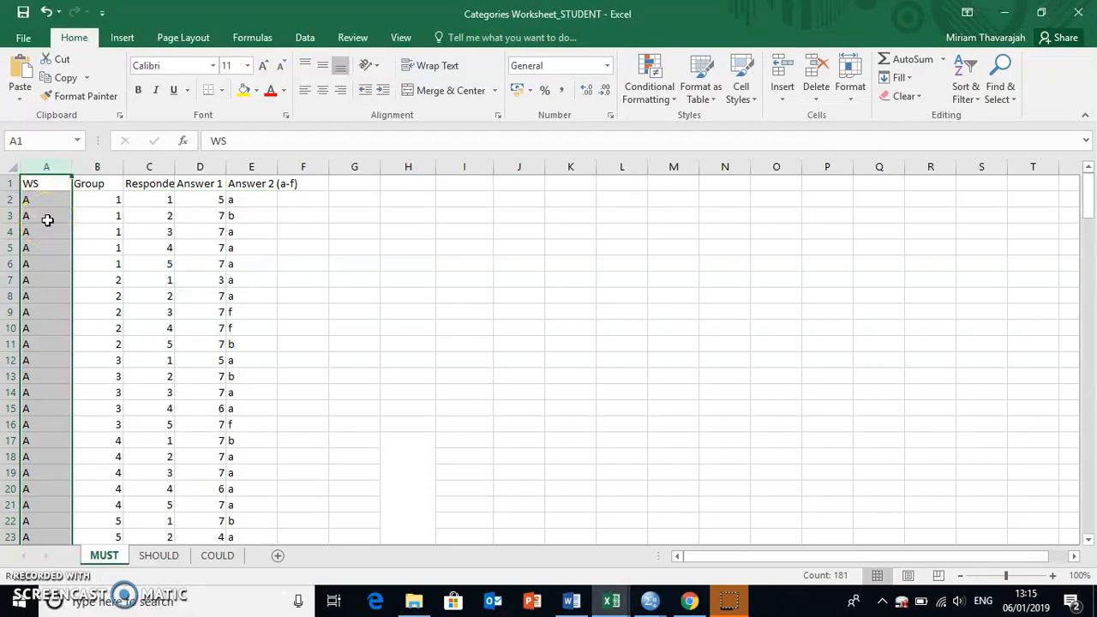
pyautogui.scroll(-9, 48, 221)
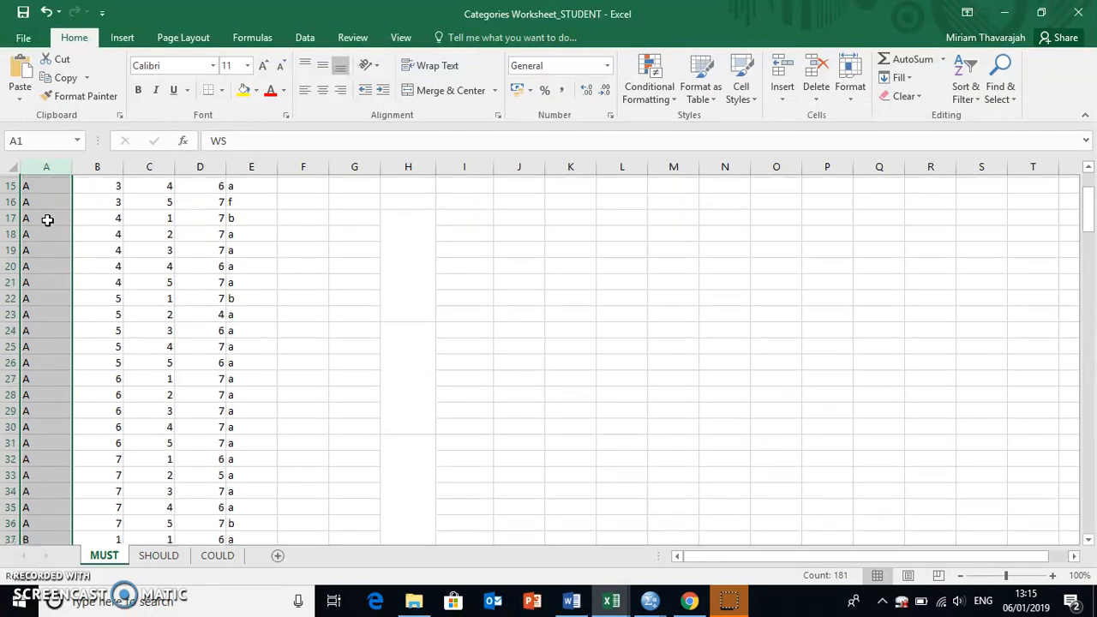
pyautogui.scroll(9, 47, 221)
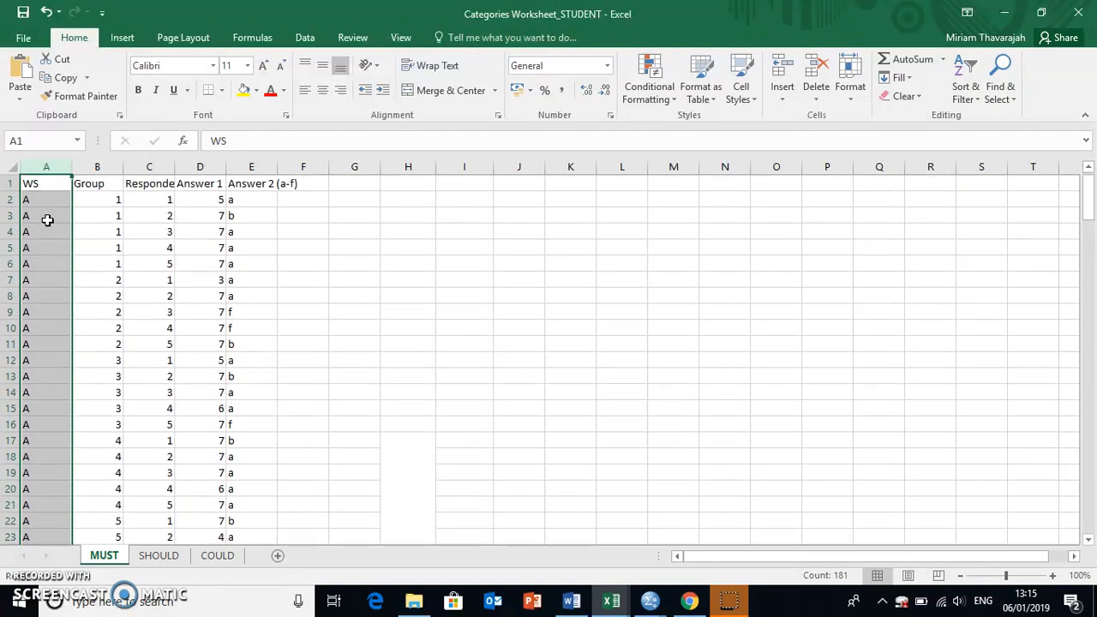
# Step: Examine the Group, Respondent, Answer 1 and Answer 2 columns, including the respondents belonging to groups 1 and 2
pyautogui.click(98, 166)
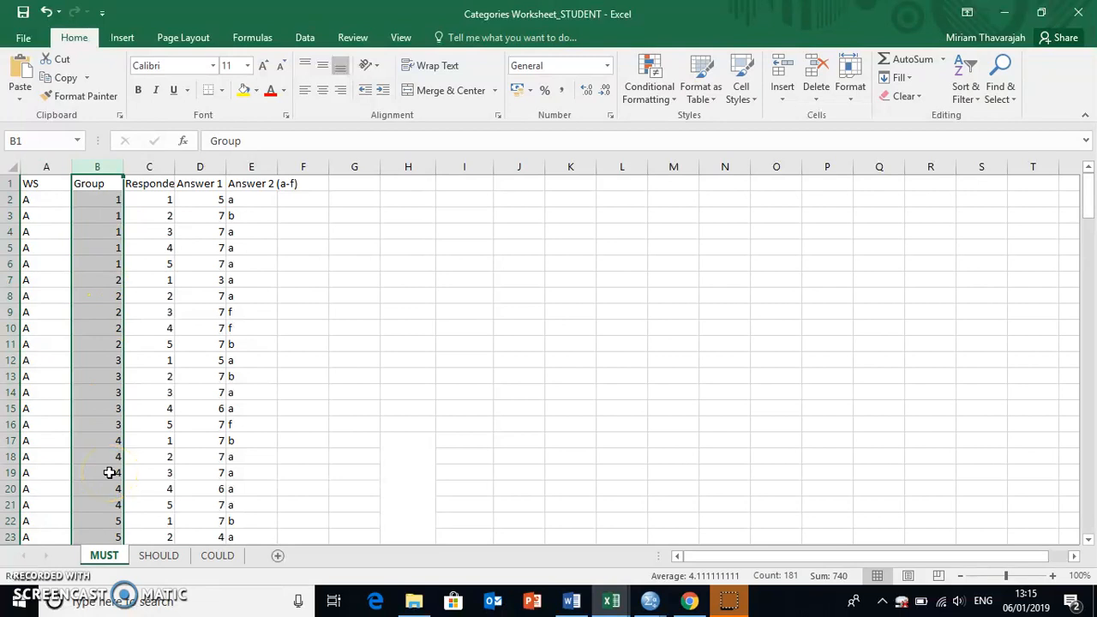
pyautogui.click(164, 167)
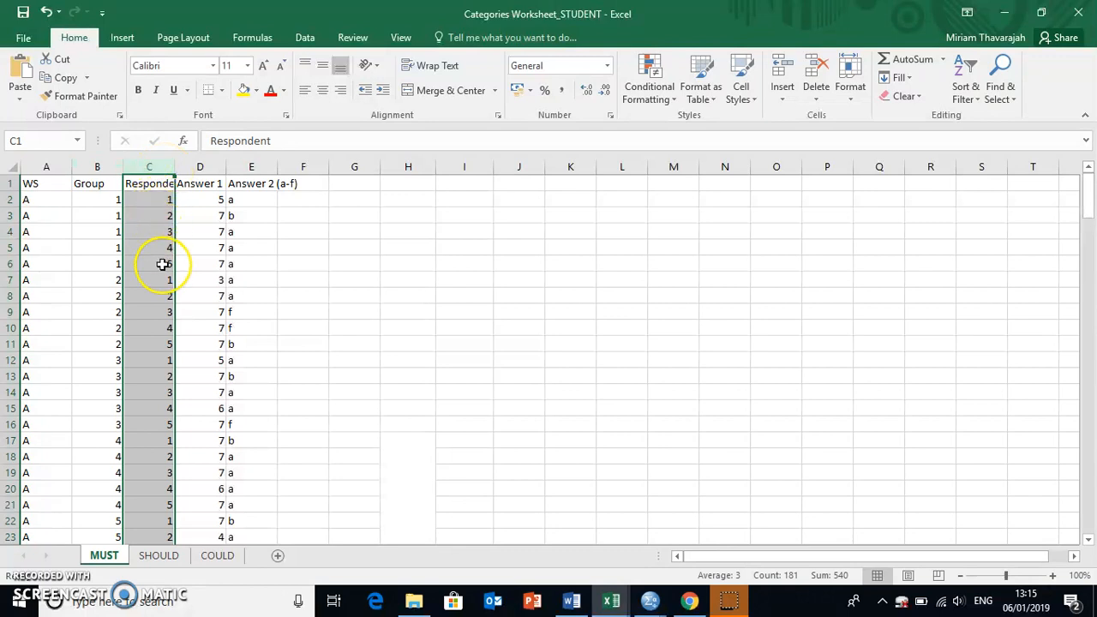
pyautogui.moveTo(162, 264); pyautogui.dragTo(160, 205)
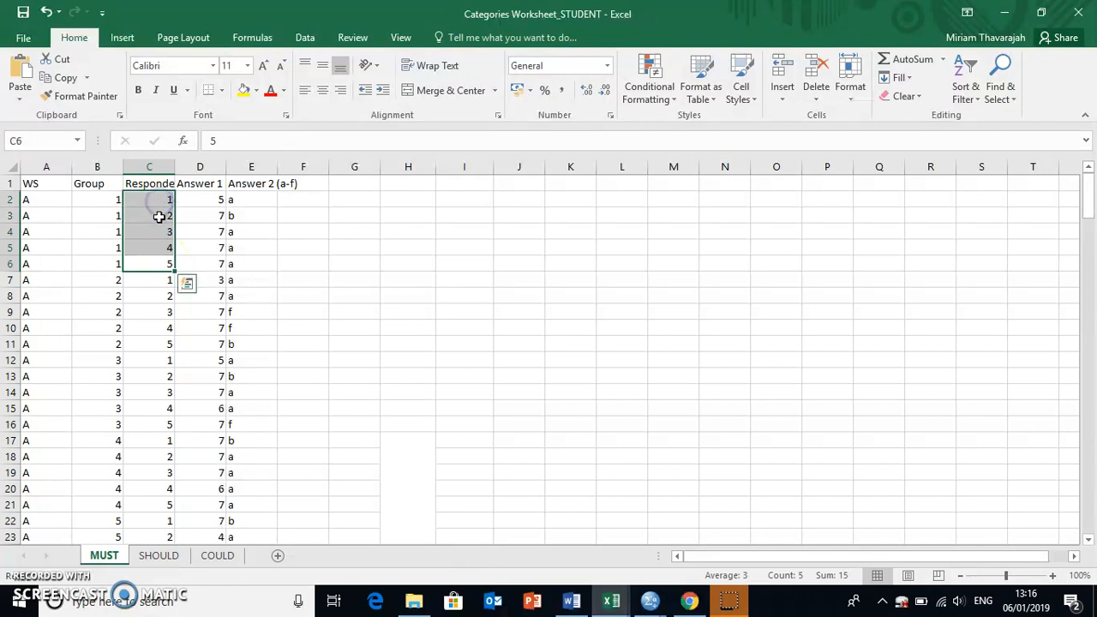
pyautogui.moveTo(158, 279); pyautogui.dragTo(151, 348)
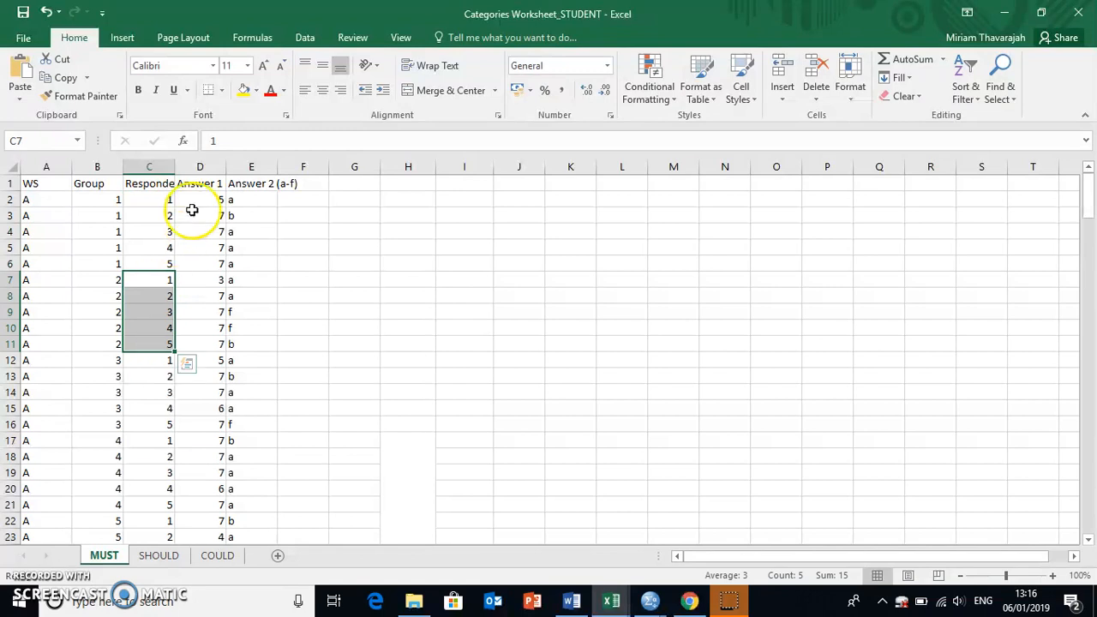
pyautogui.click(216, 166)
pyautogui.click(251, 166)
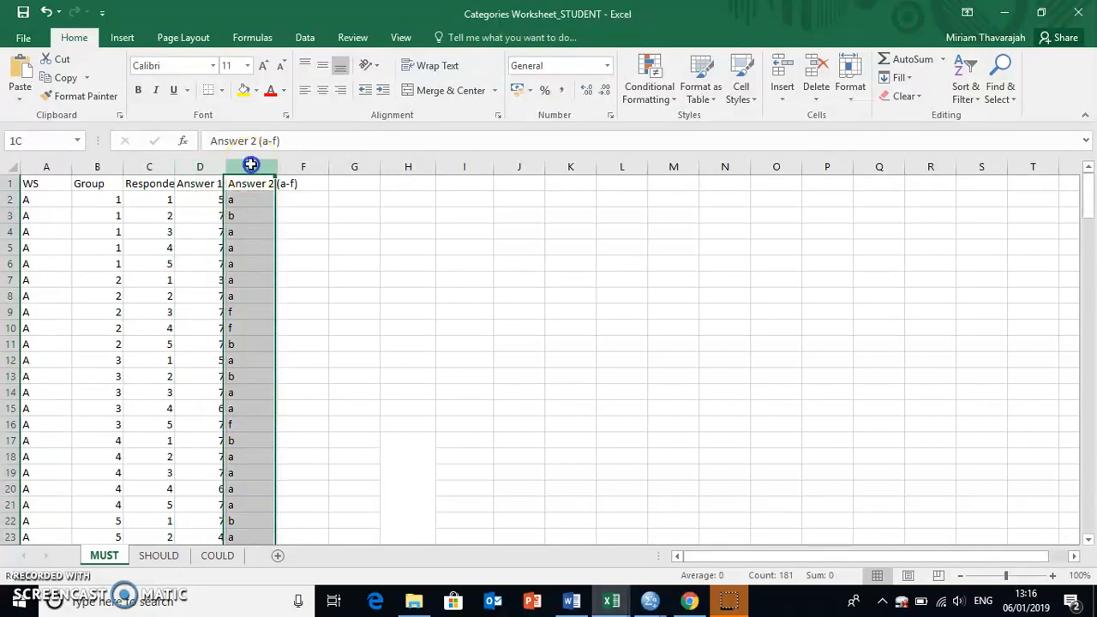
# Step: Check the Answer 1 column for zero entries and highlight the answer cells D57:E61 for WS B, group 5
pyautogui.click(202, 166)
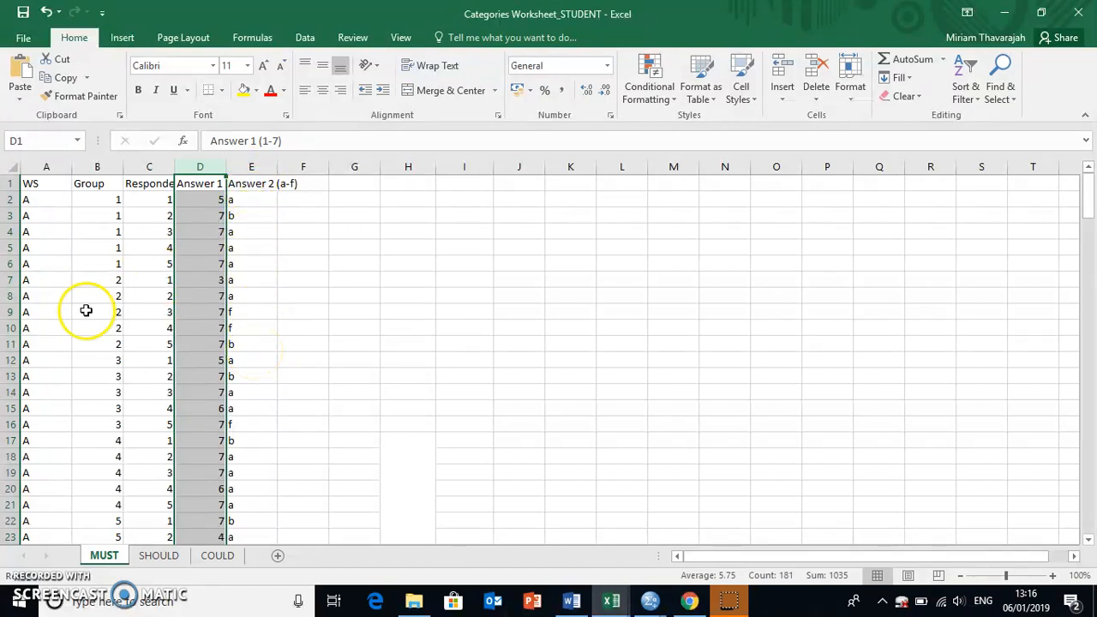
pyautogui.scroll(-2, 310, 336)
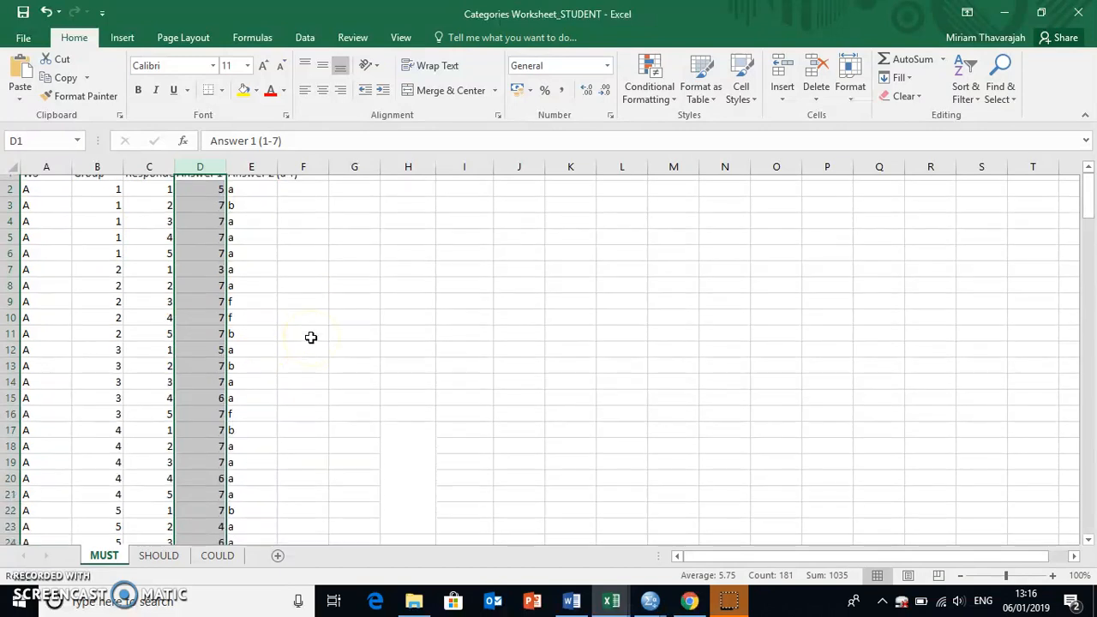
pyautogui.scroll(-5, 310, 337)
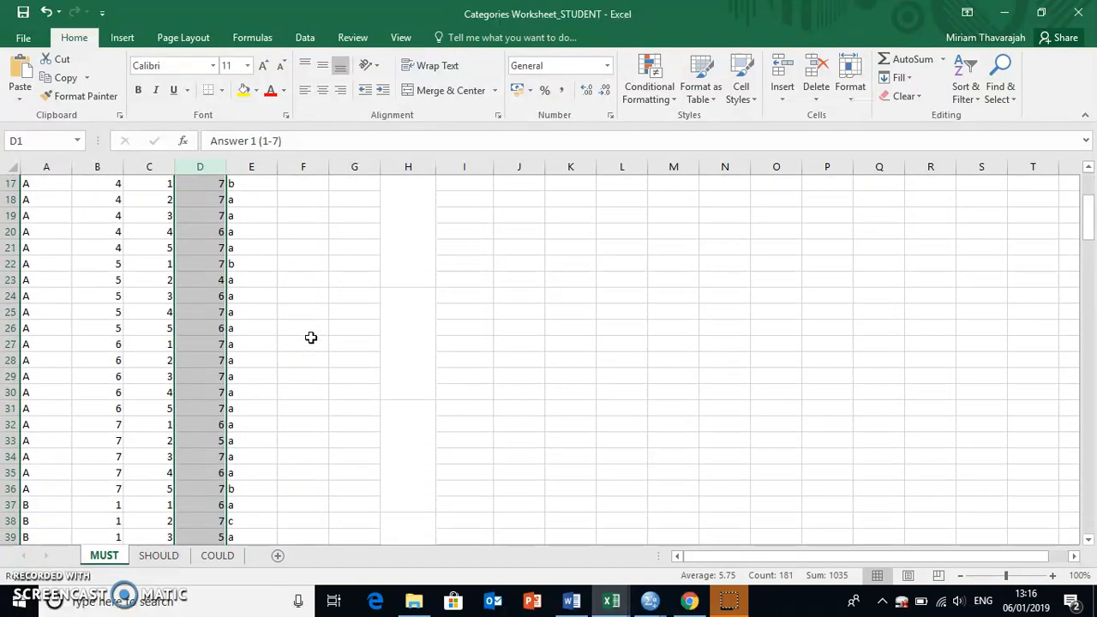
pyautogui.scroll(-2, 311, 337)
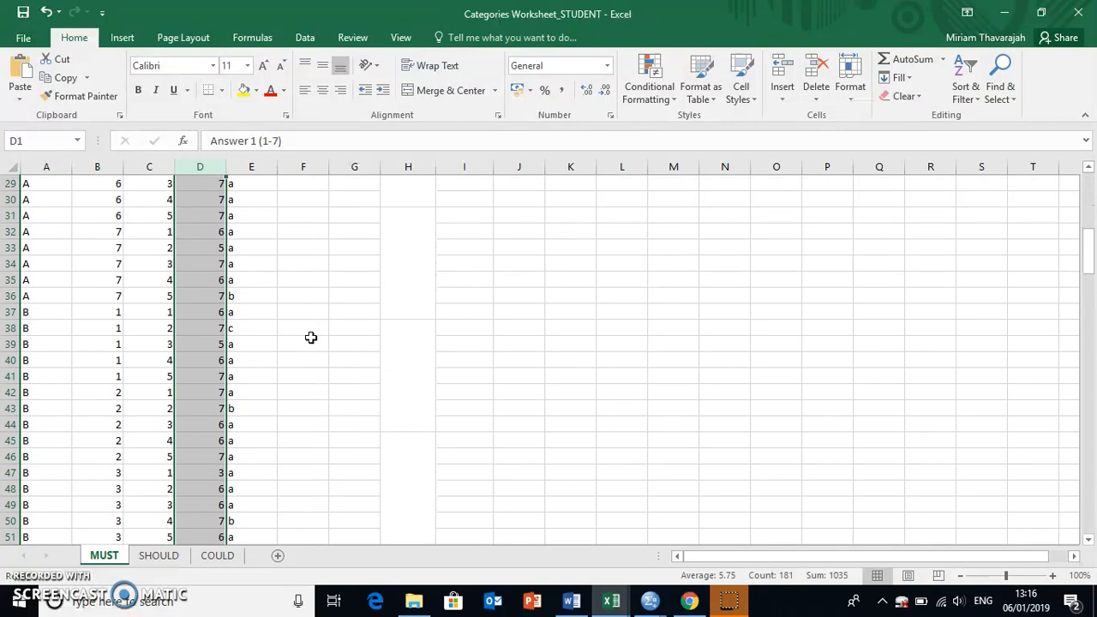
pyautogui.scroll(-2, 310, 336)
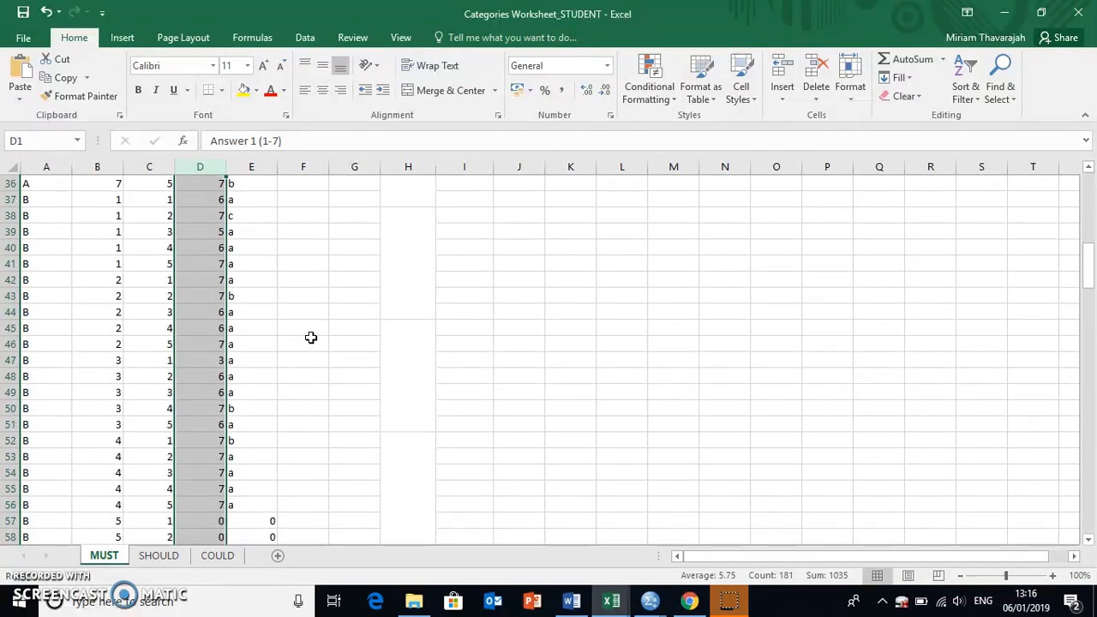
pyautogui.scroll(-2, 310, 337)
pyautogui.scroll(-1, 310, 337)
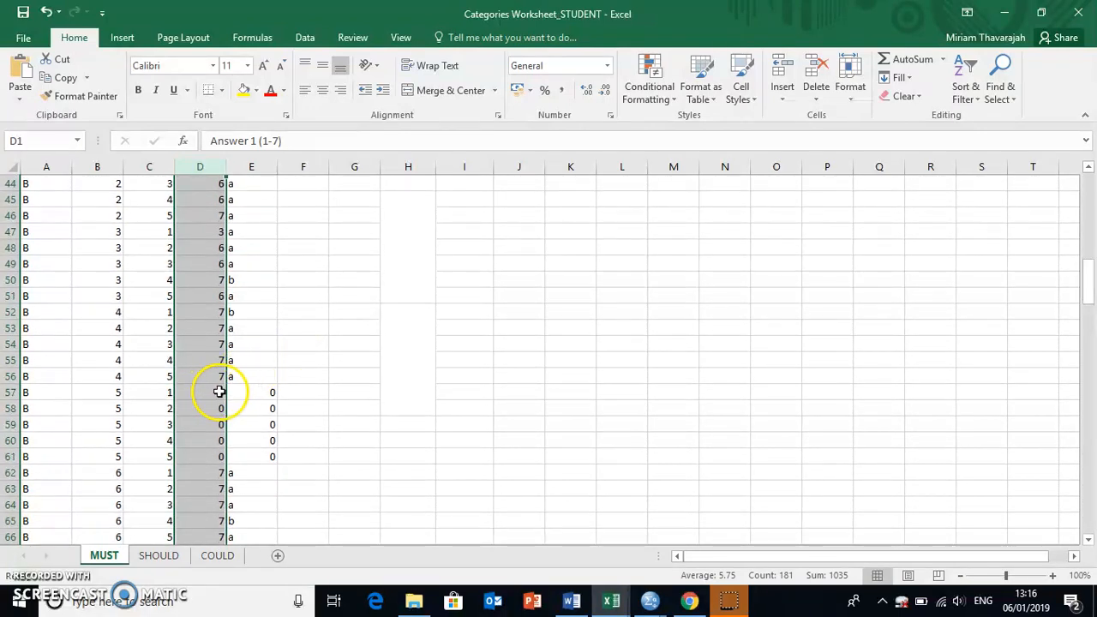
pyautogui.moveTo(220, 392); pyautogui.dragTo(259, 457)
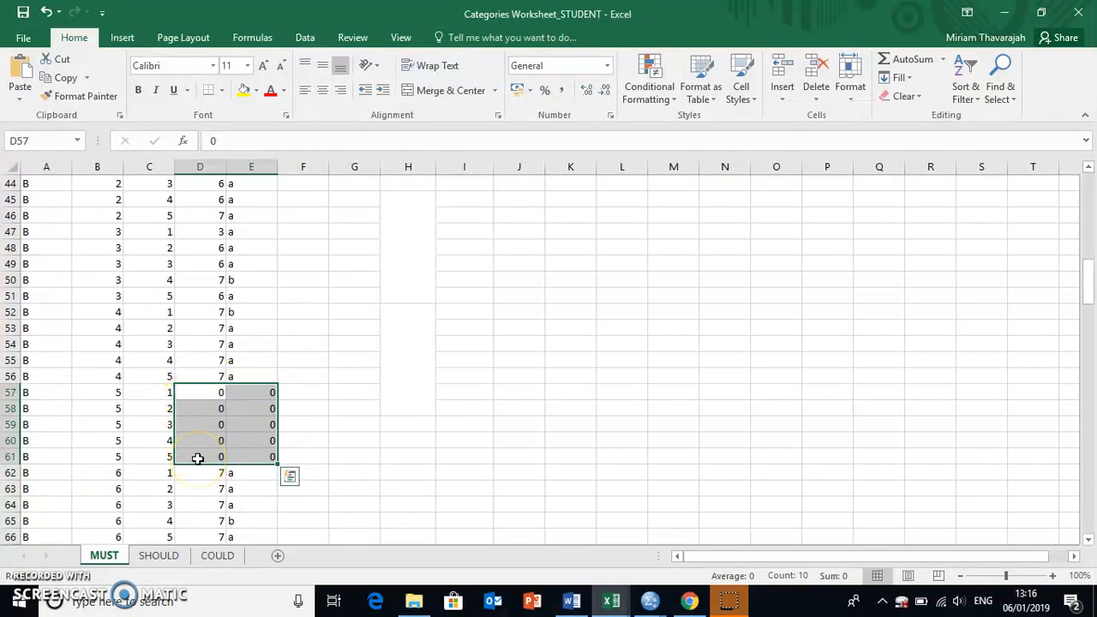
# Step: Check the remaining records for zero answers, highlighting D102:E106 and examining the first WS E group
pyautogui.scroll(-5, 197, 459)
pyautogui.scroll(-6, 197, 459)
pyautogui.scroll(-4, 197, 458)
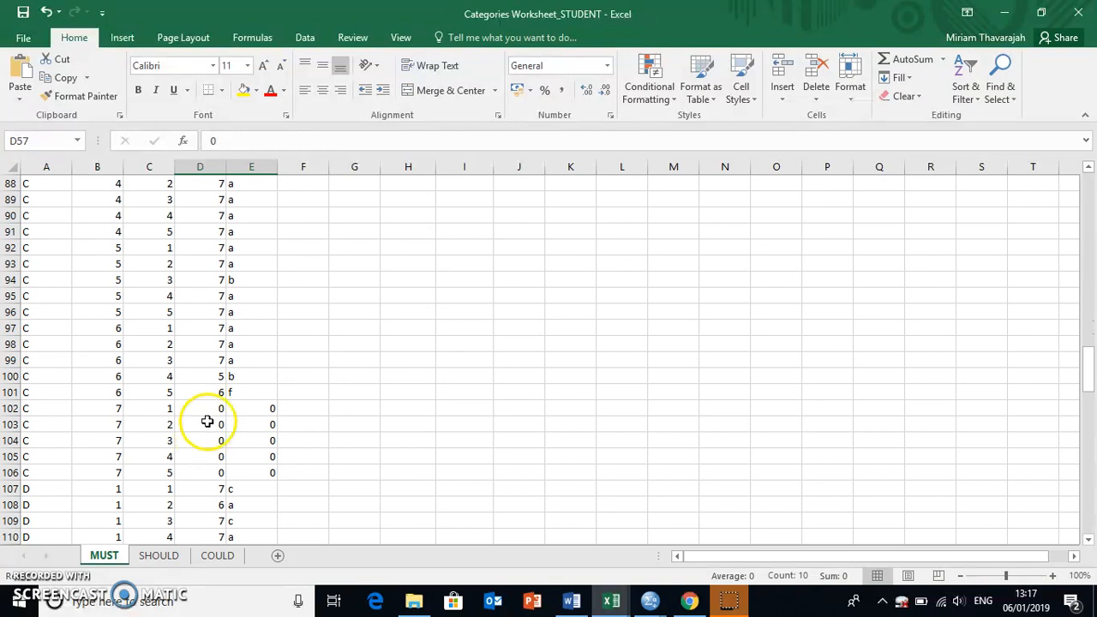
pyautogui.moveTo(210, 406); pyautogui.dragTo(260, 474)
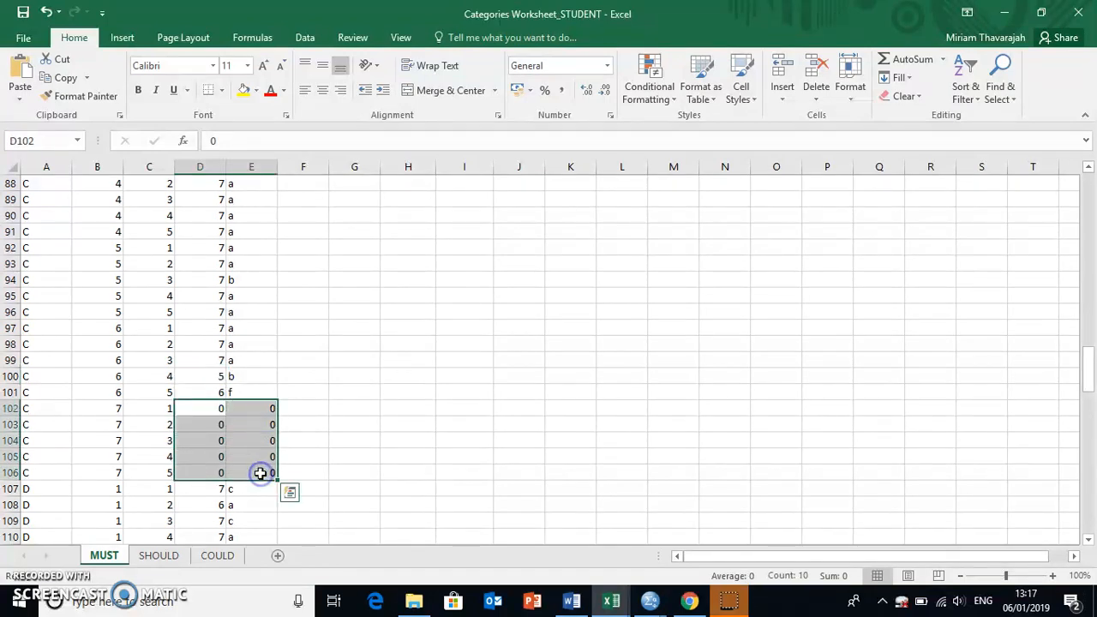
pyautogui.scroll(-3, 260, 474)
pyautogui.scroll(-7, 260, 474)
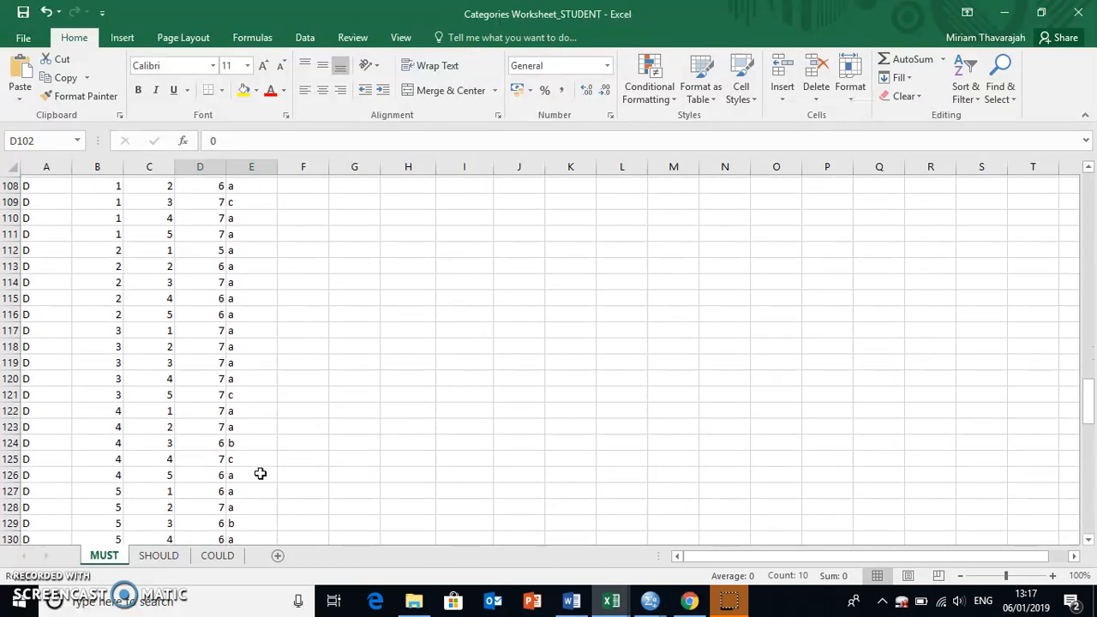
pyautogui.scroll(-3, 260, 473)
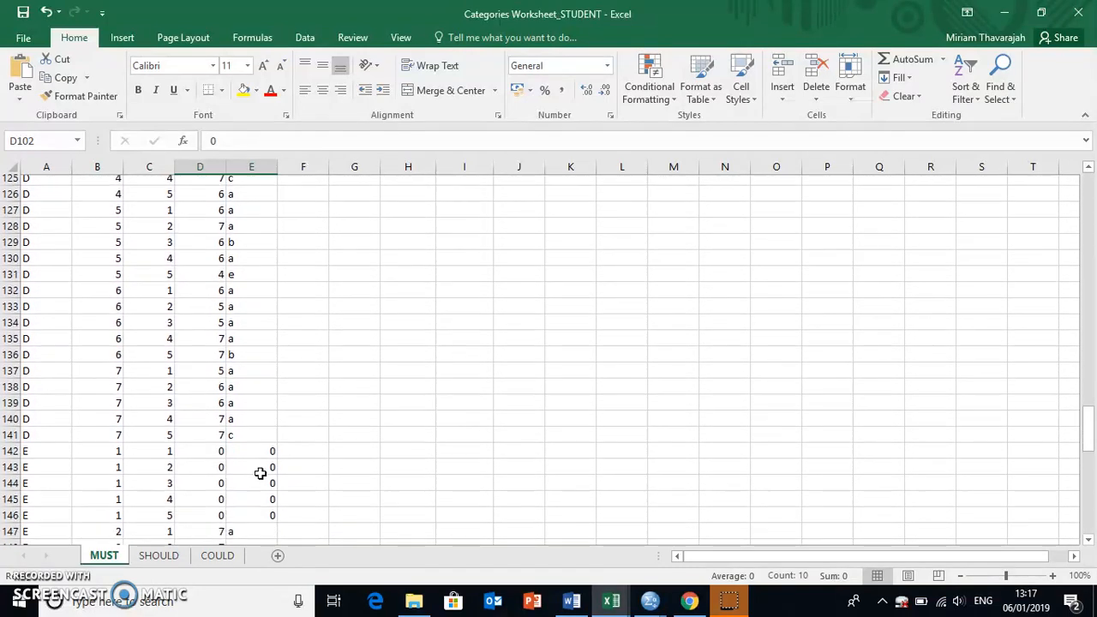
pyautogui.click(211, 456)
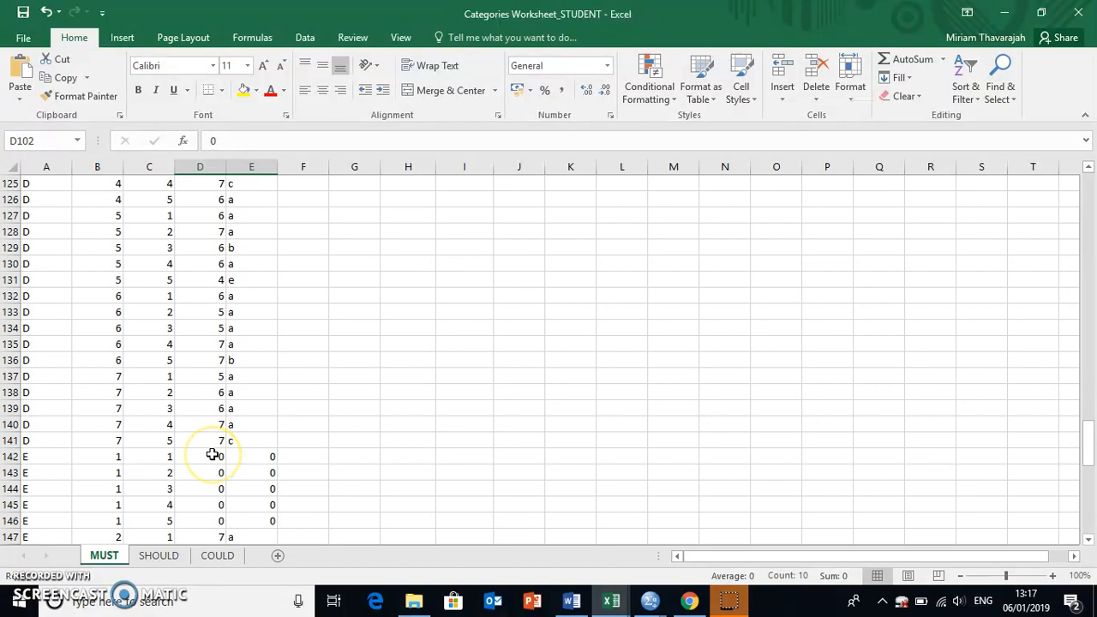
pyautogui.click(266, 460)
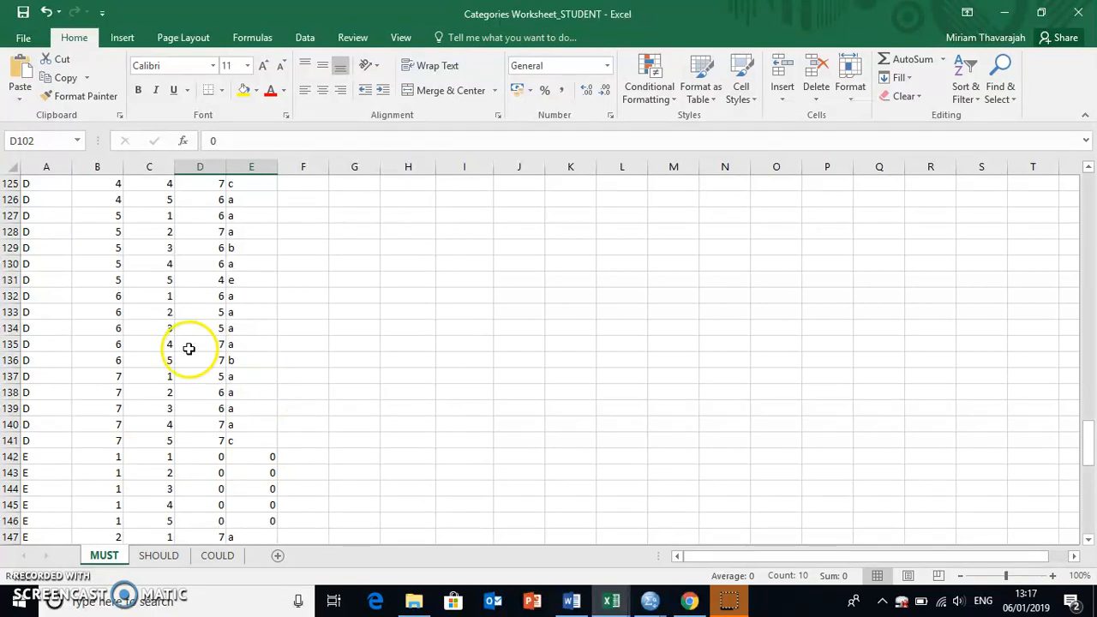
# Step: Review the first records at the start of the sheet, picking out the respondent, group, WS and answer cells in row 2
pyautogui.scroll(20, 188, 349)
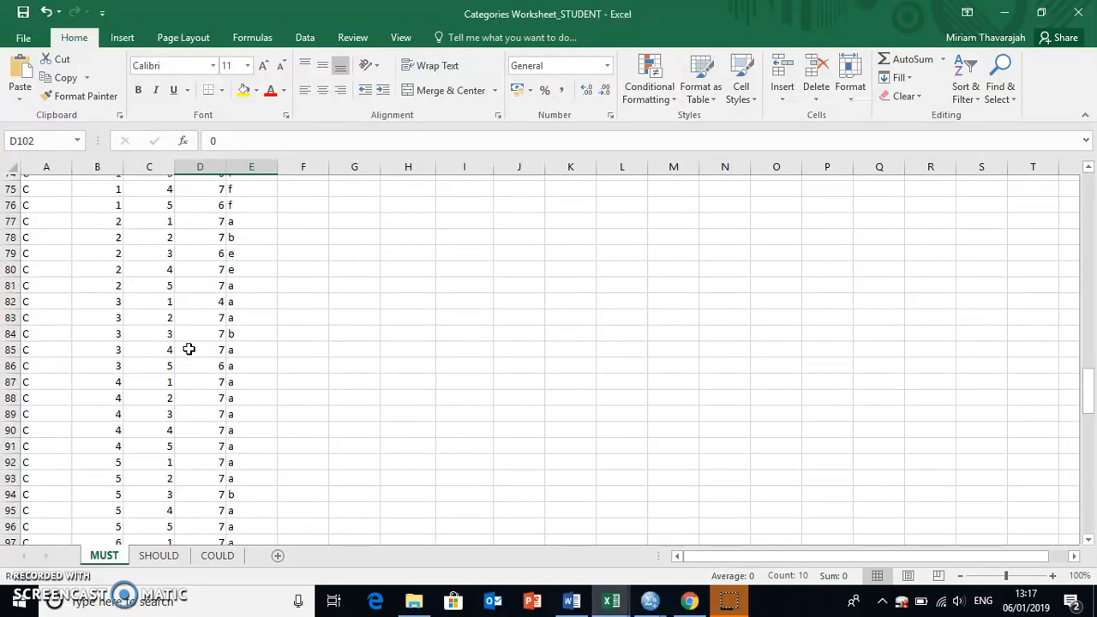
pyautogui.scroll(4, 189, 349)
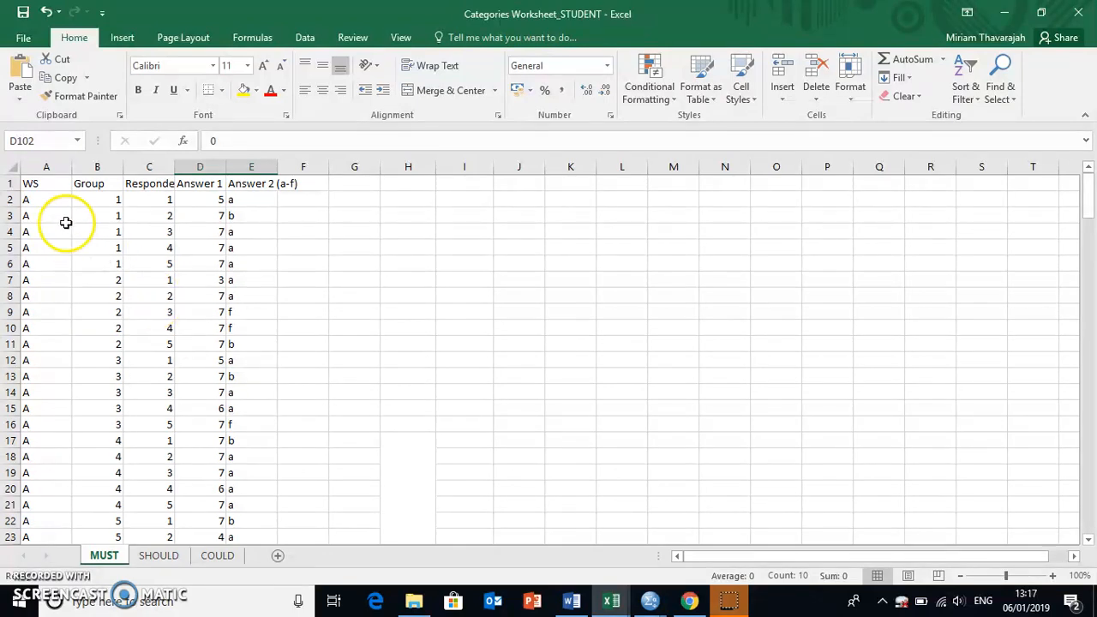
pyautogui.moveTo(12, 199); pyautogui.dragTo(10, 229)
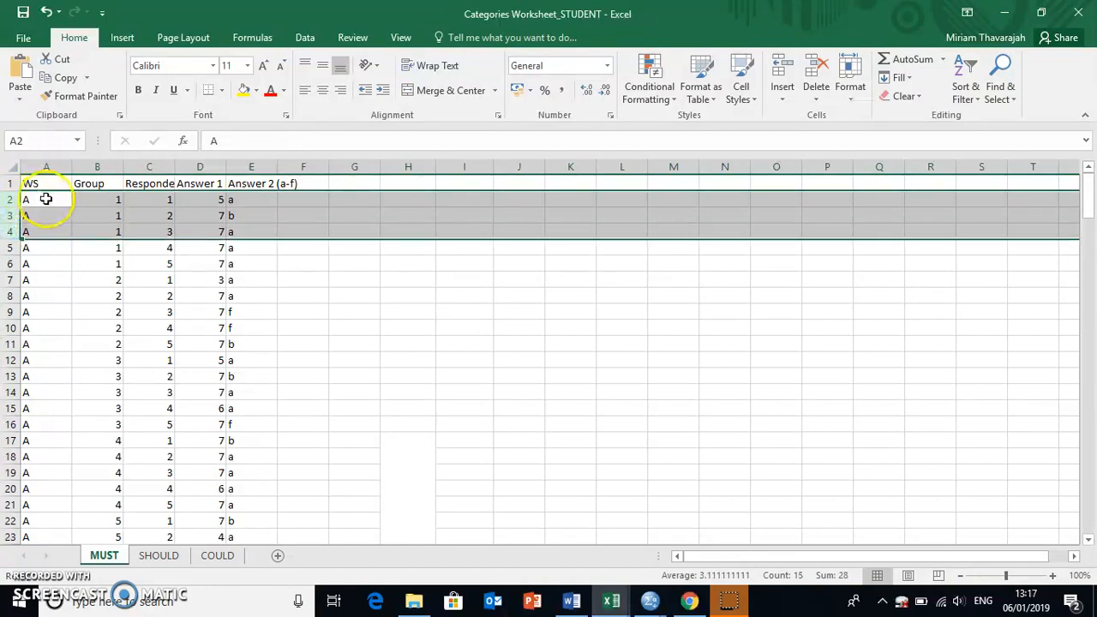
pyautogui.click(162, 202)
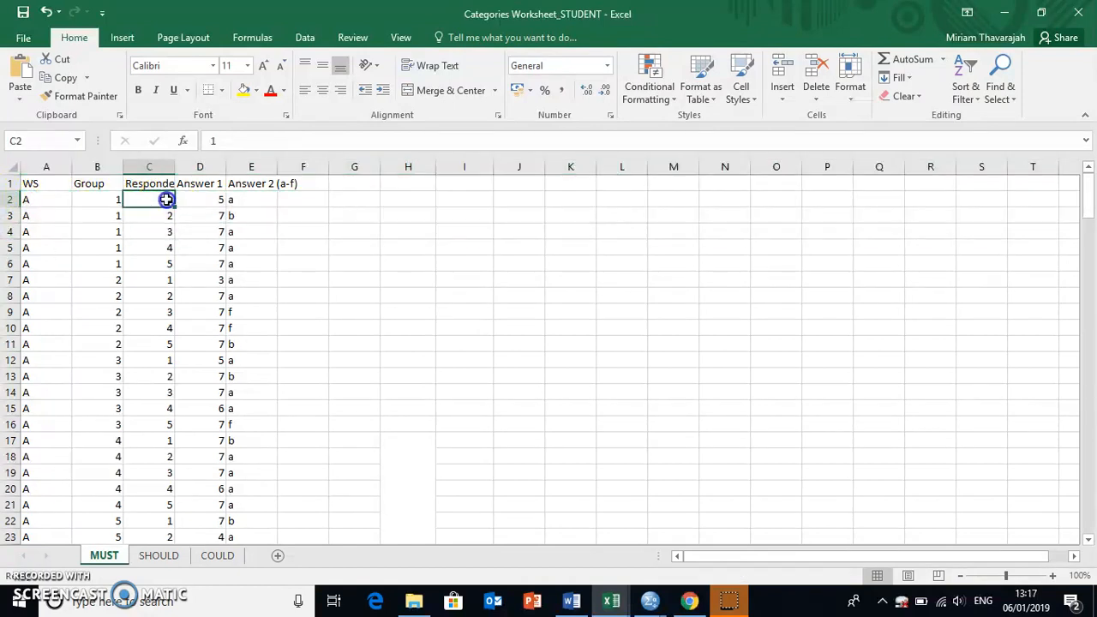
pyautogui.click(107, 198)
pyautogui.click(66, 198)
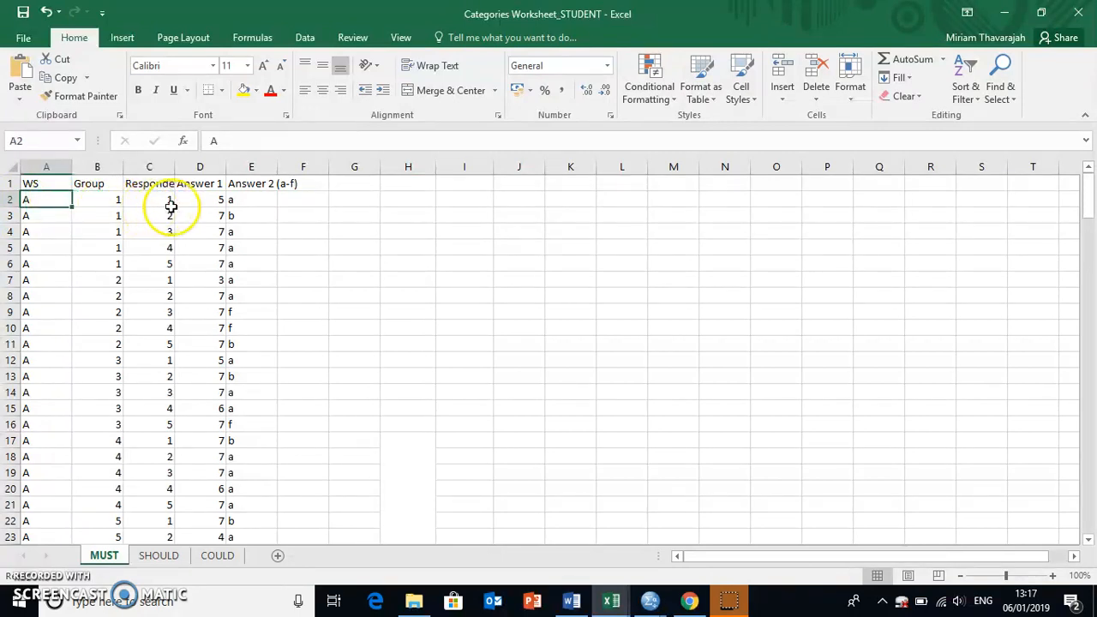
pyautogui.moveTo(206, 204); pyautogui.dragTo(240, 204)
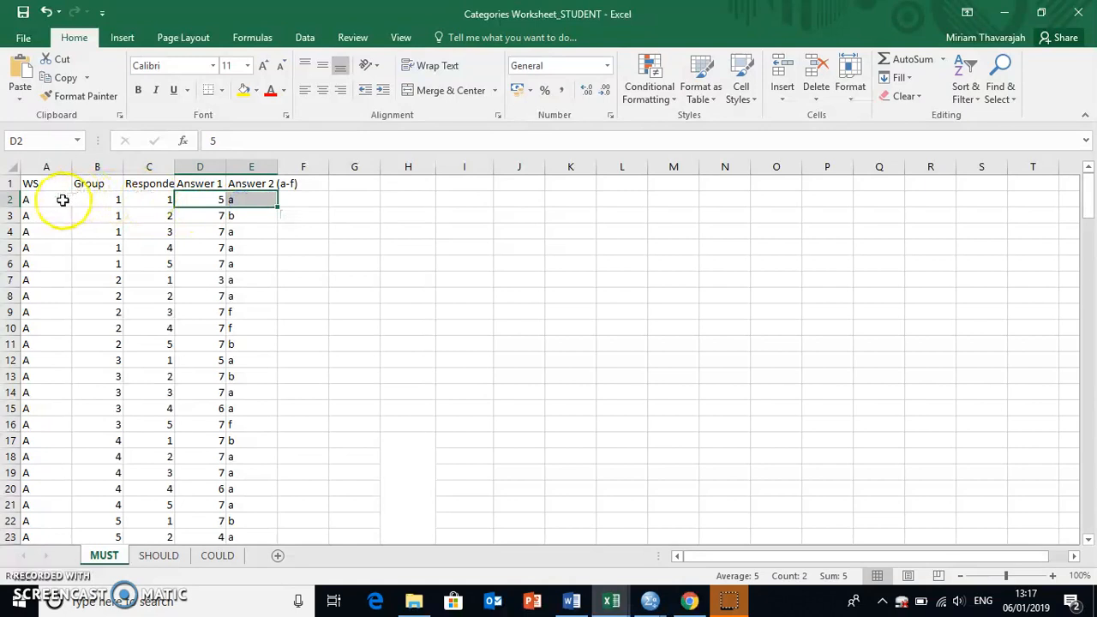
pyautogui.moveTo(12, 200); pyautogui.dragTo(18, 307)
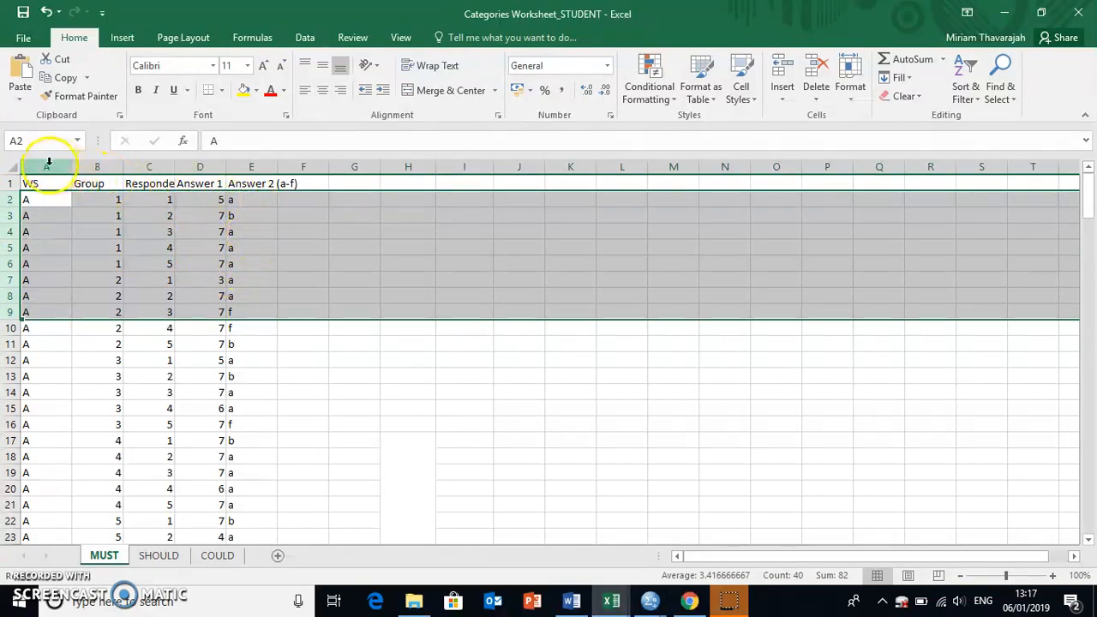
# Step: Sort columns A to E by the Answer 2 (a-f) column on values from A to Z, and review the reordered rows
pyautogui.moveTo(46, 163); pyautogui.dragTo(238, 168)
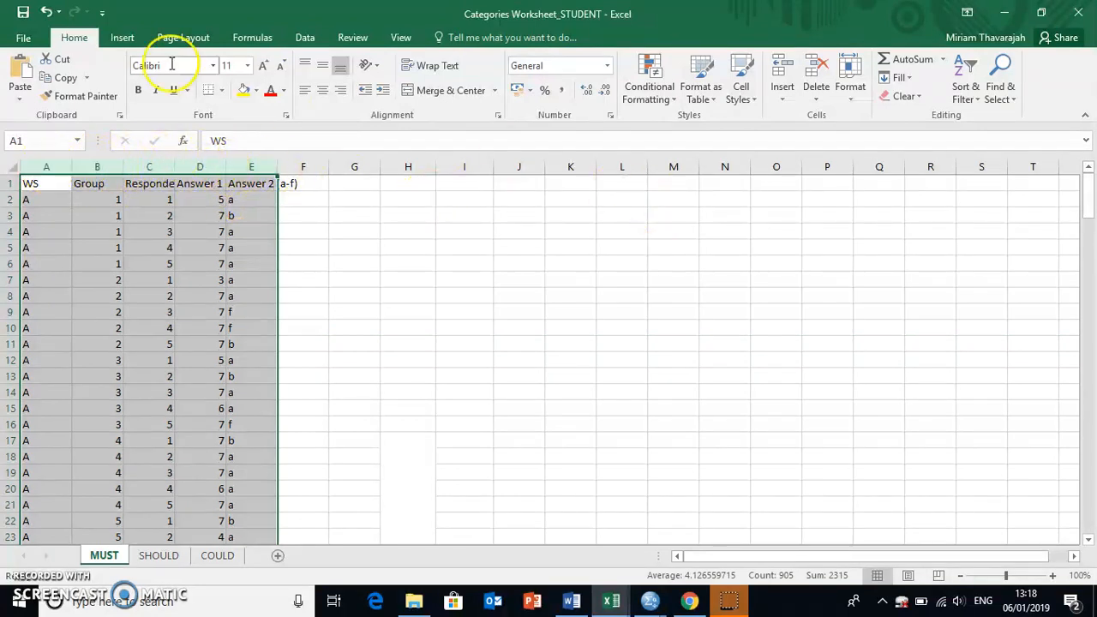
pyautogui.click(969, 100)
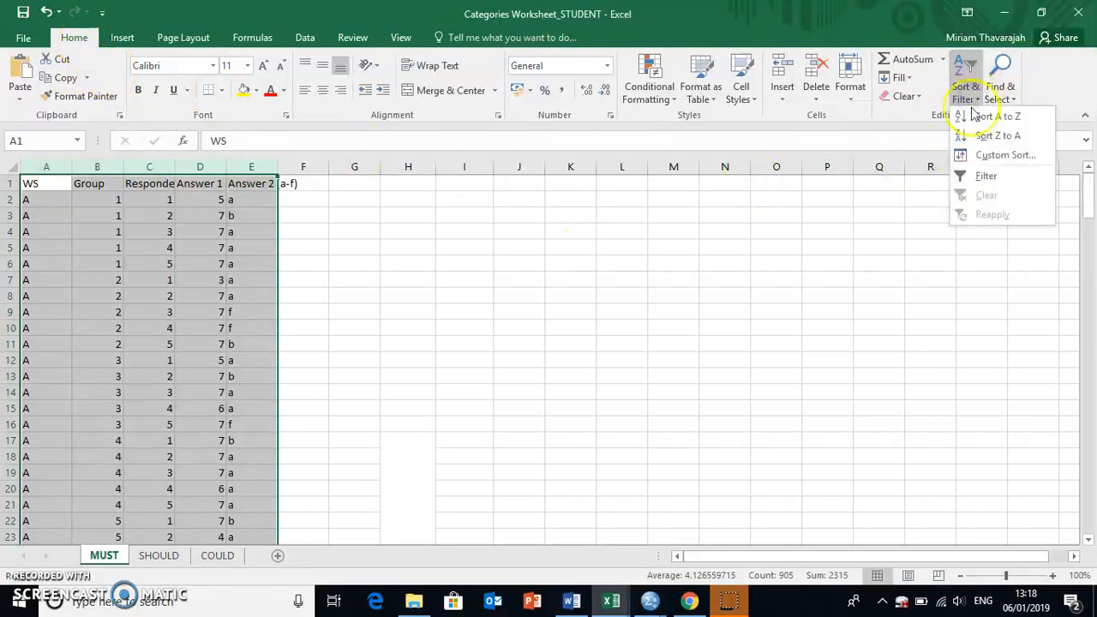
pyautogui.click(986, 155)
pyautogui.click(632, 223)
pyautogui.click(443, 264)
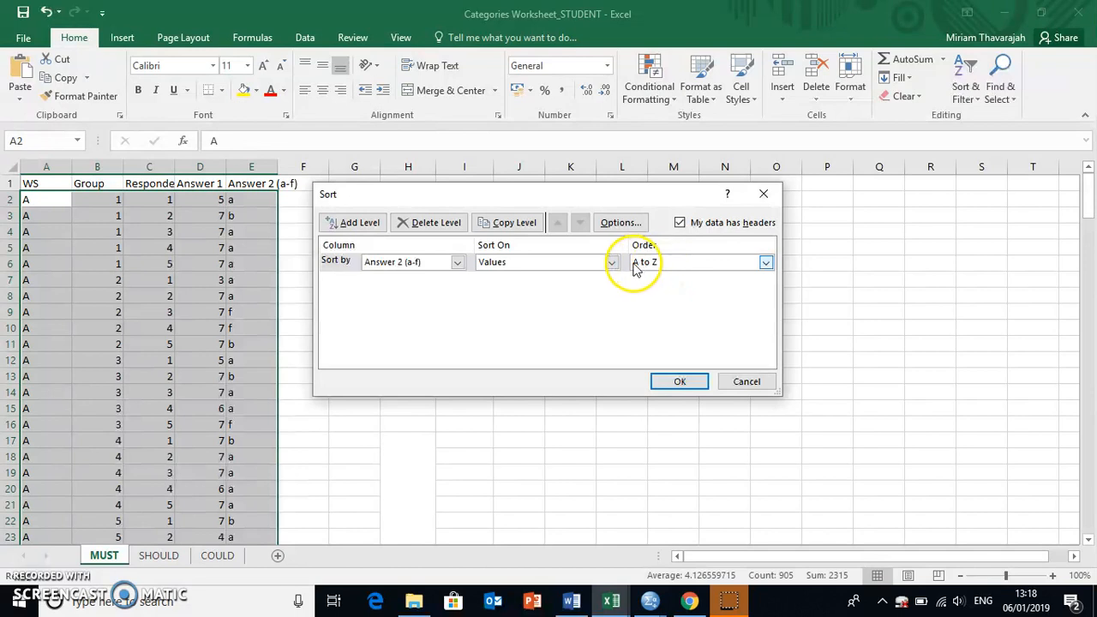
pyautogui.click(679, 383)
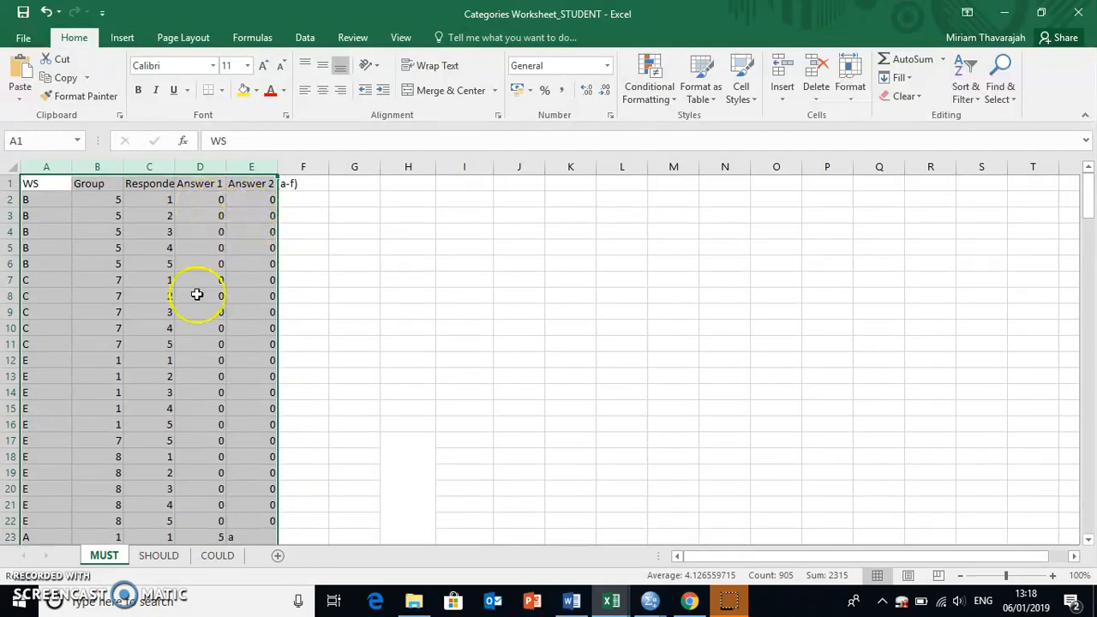
pyautogui.scroll(-3, 200, 326)
pyautogui.scroll(-3, 216, 403)
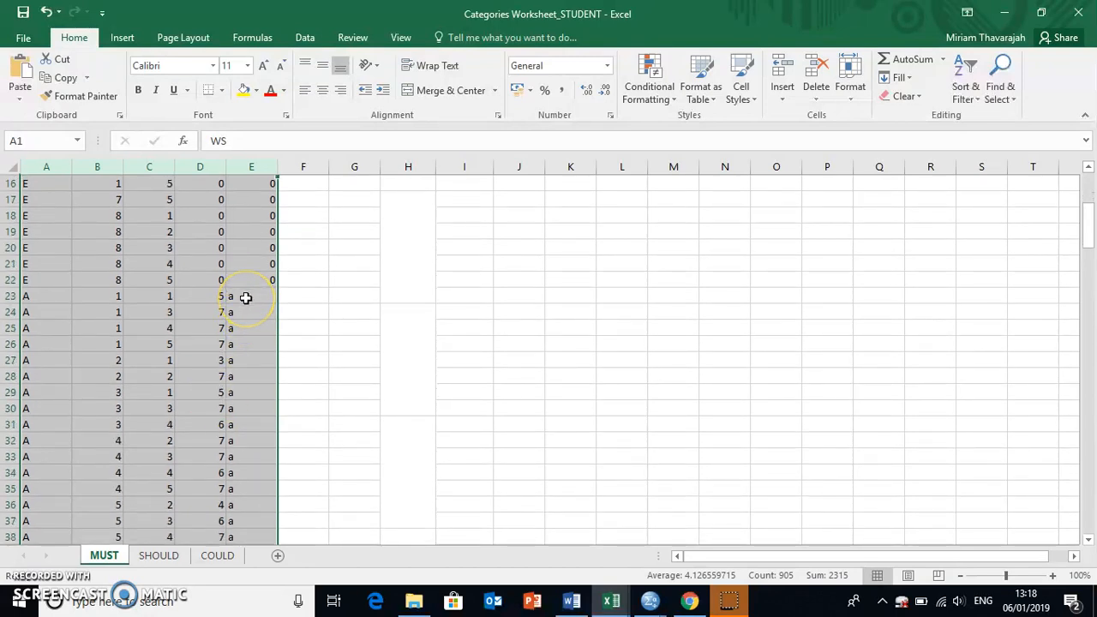
# Step: Highlight the first run of "a" answers in the Answer 2 column, starting at E23
pyautogui.click(246, 298)
pyautogui.moveTo(246, 297); pyautogui.dragTo(250, 536)
pyautogui.scroll(7, 240, 413)
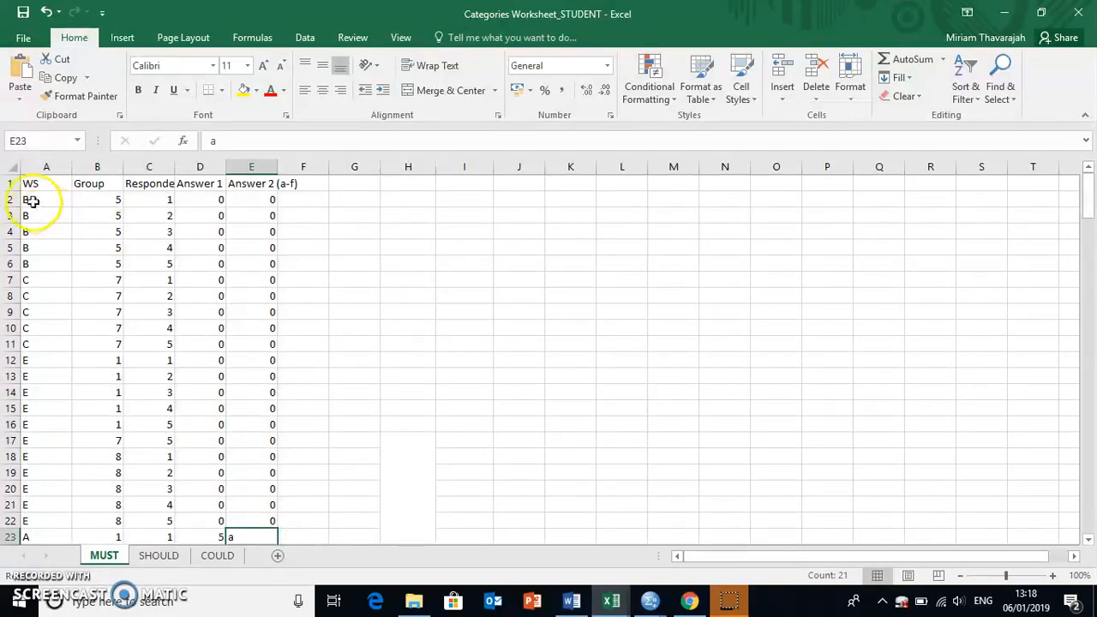
# Step: Delete entire rows 2 to 22, which hold the records with zero answers
pyautogui.moveTo(11, 199); pyautogui.dragTo(6, 521)
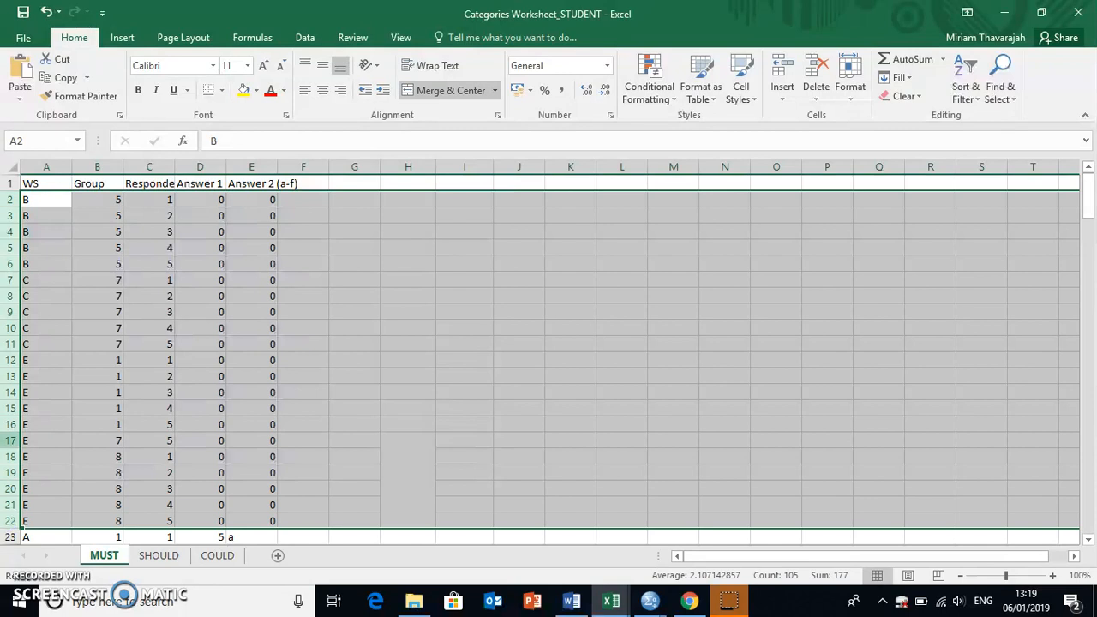
pyautogui.click(11, 198)
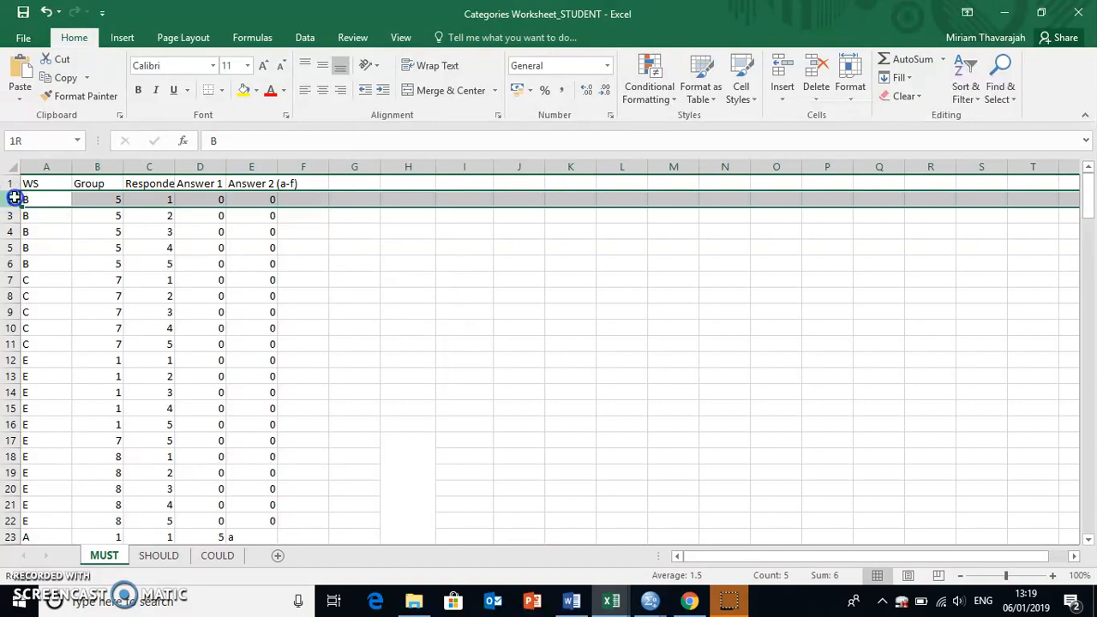
pyautogui.moveTo(13, 199); pyautogui.dragTo(27, 520)
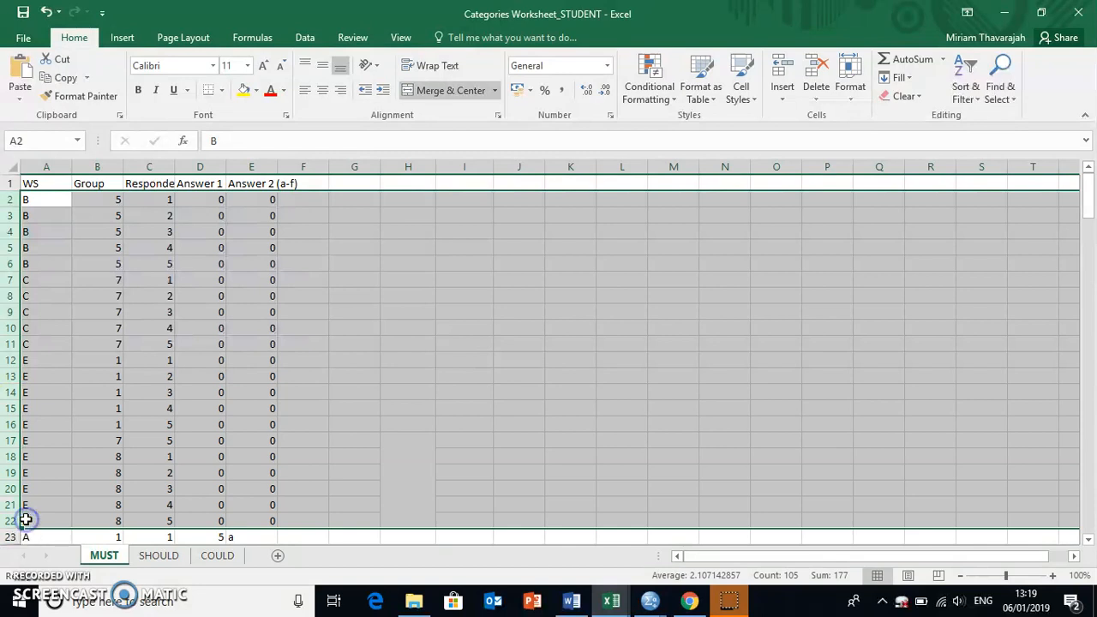
pyautogui.rightClick(209, 366)
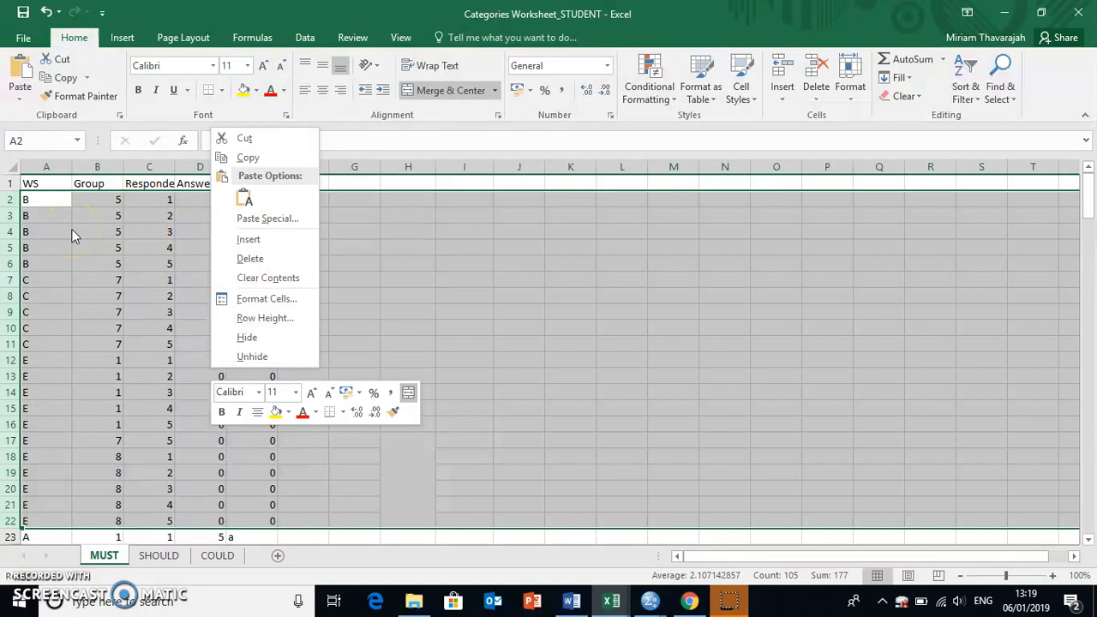
pyautogui.click(273, 265)
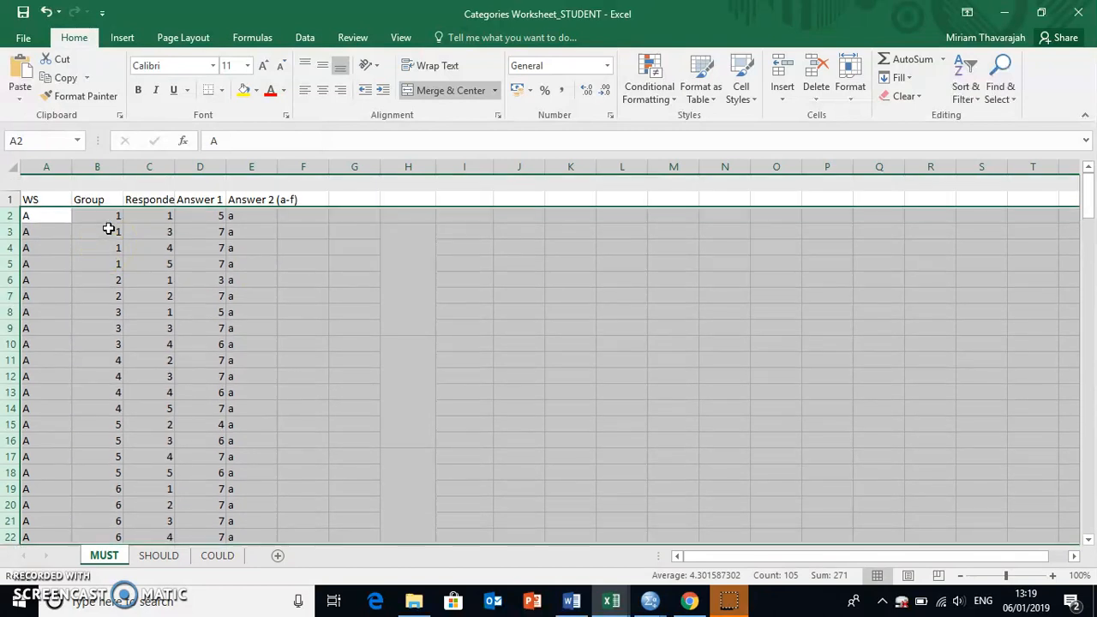
# Step: Review the remaining records for leftover zero answers and select the first WS cell, A2
pyautogui.scroll(-3, 109, 228)
pyautogui.scroll(-13, 108, 228)
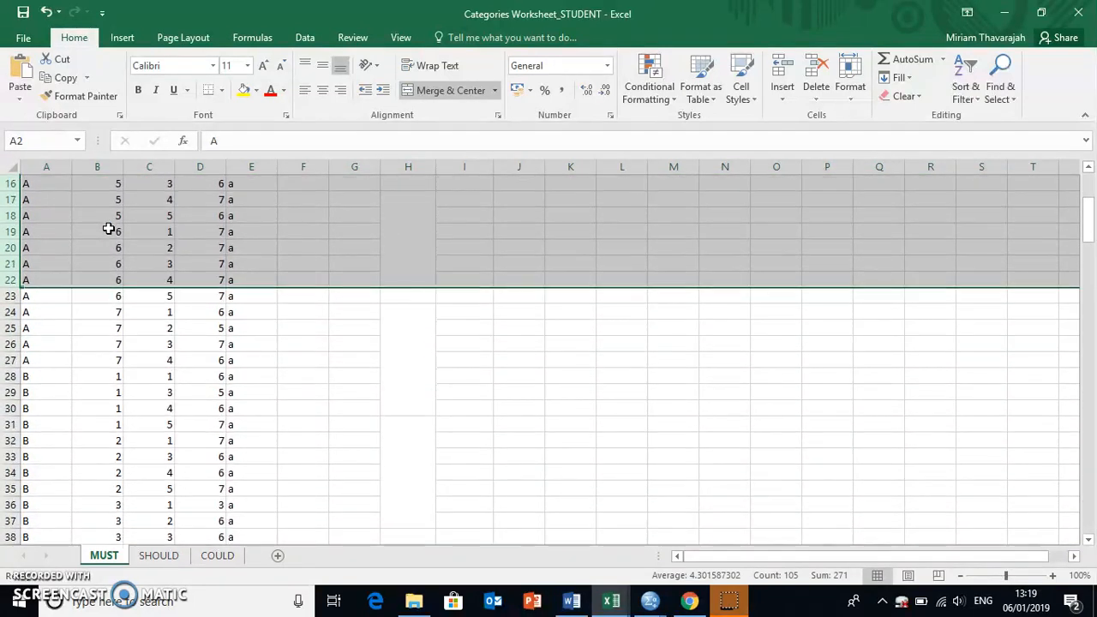
pyautogui.scroll(-20, 109, 228)
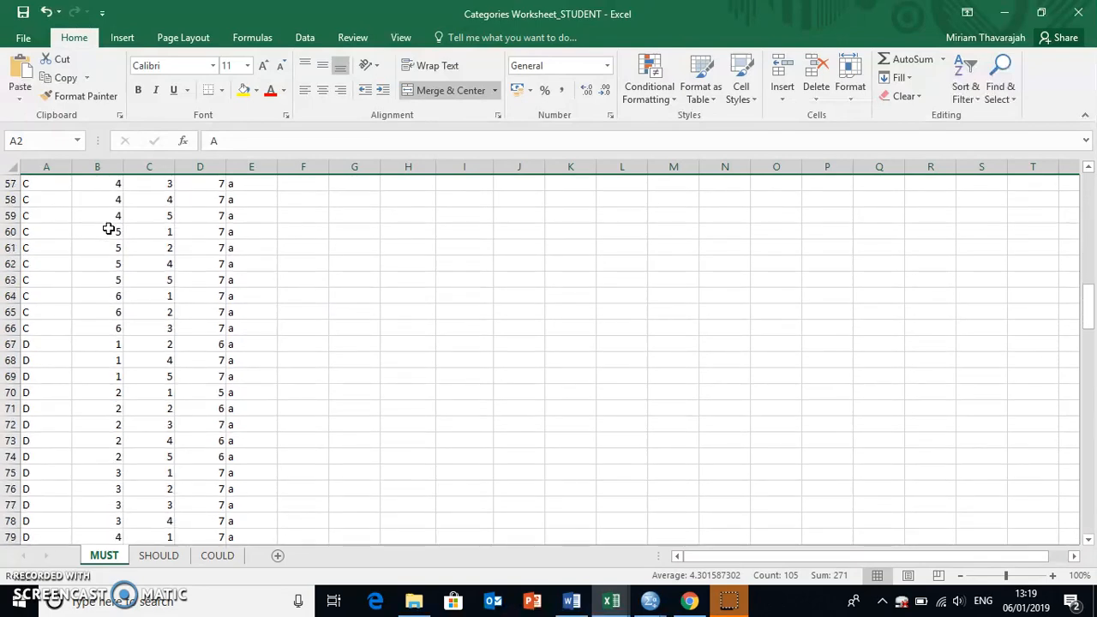
pyautogui.scroll(20, 109, 228)
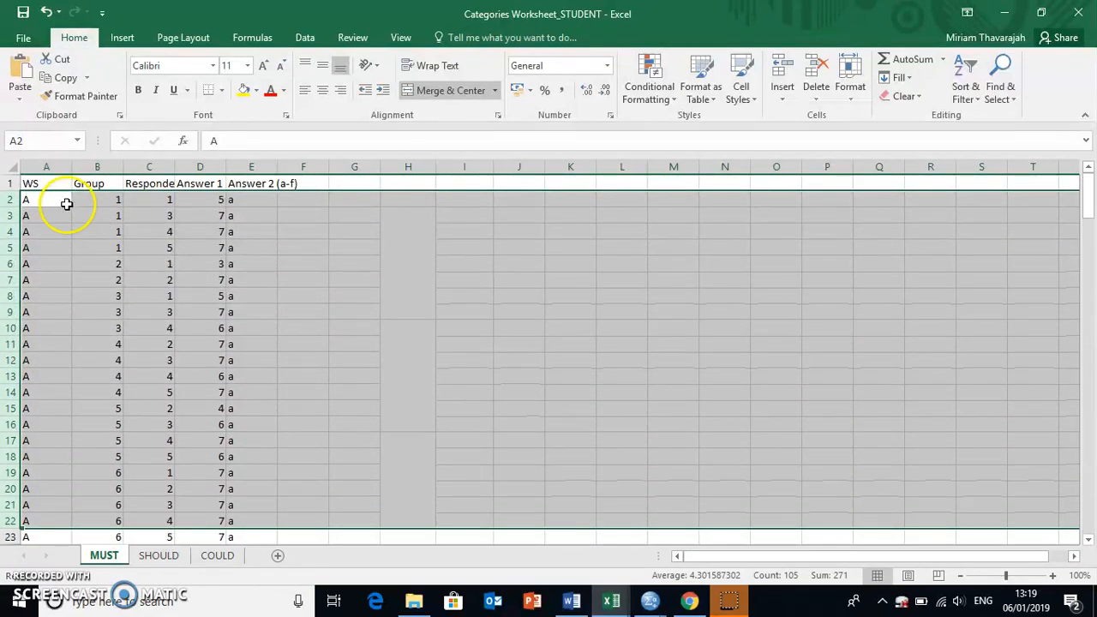
pyautogui.click(52, 200)
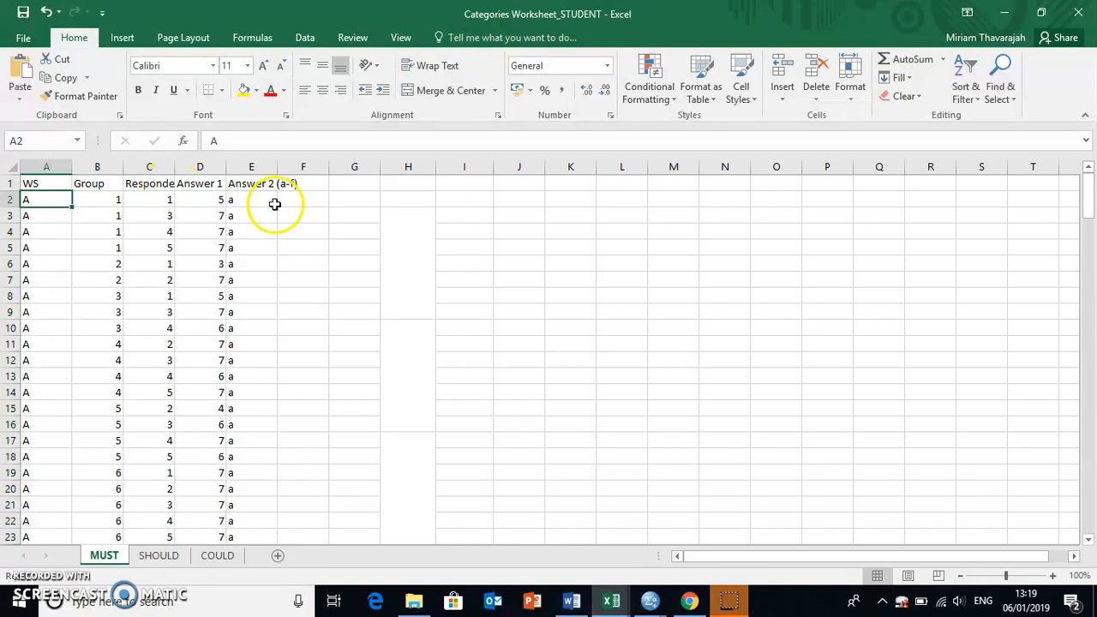